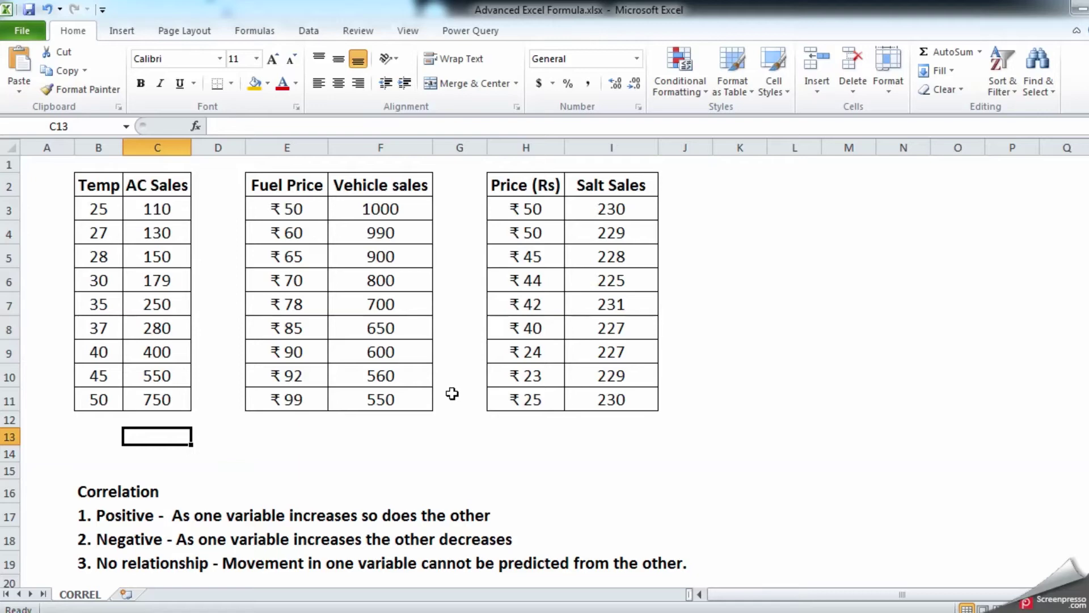
- Enter =CORREL(B3:B11,C3:C11) in C13 to correlate Temp with AC Sales
type("=COR")
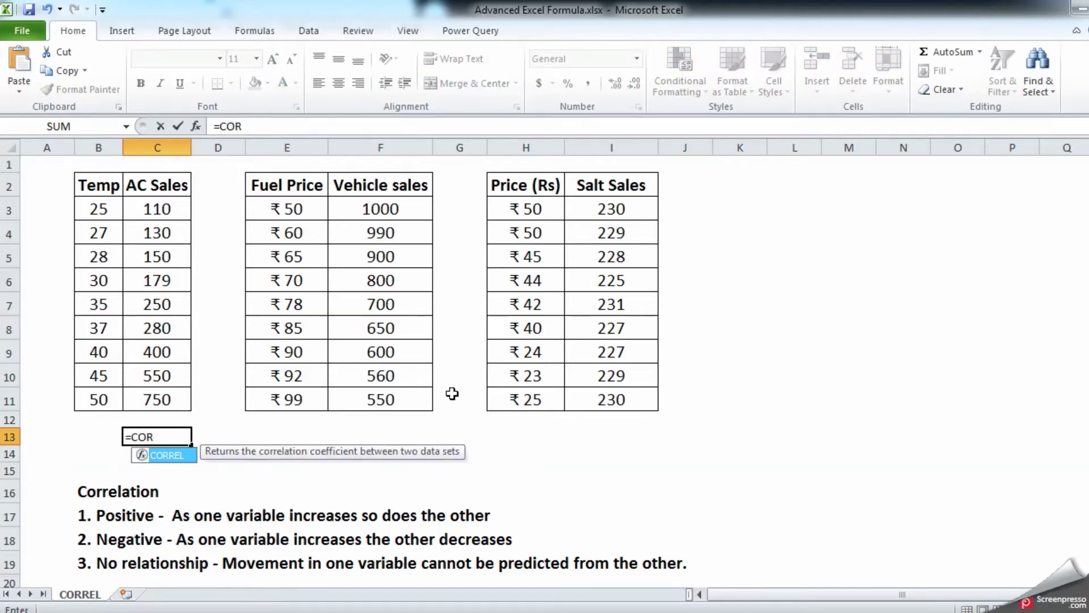
key("Tab")
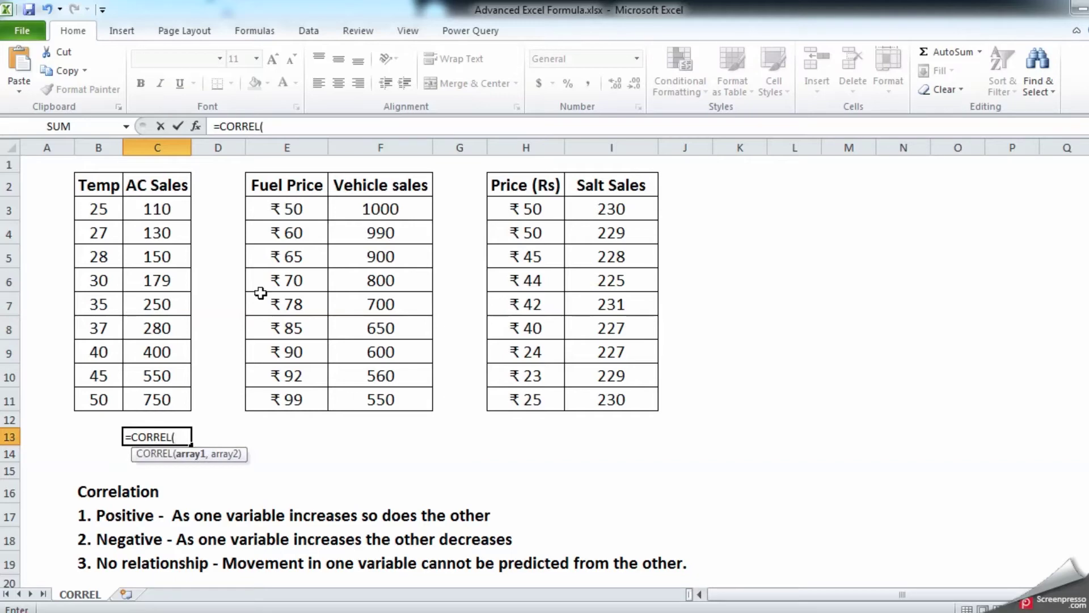
left_click_drag(106, 207, 107, 397)
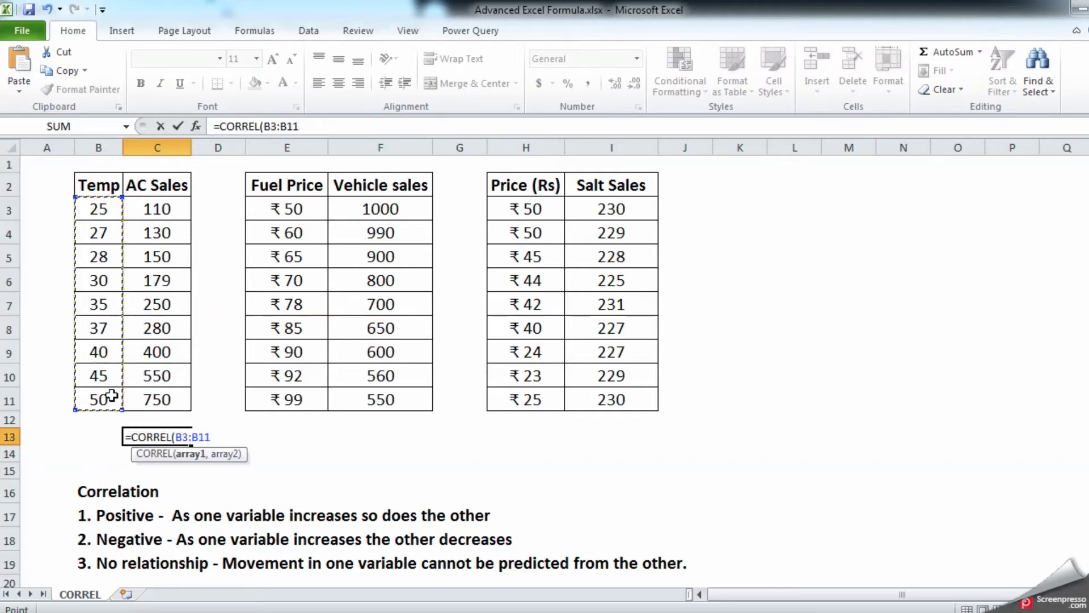
type(",")
left_click_drag(169, 208, 172, 396)
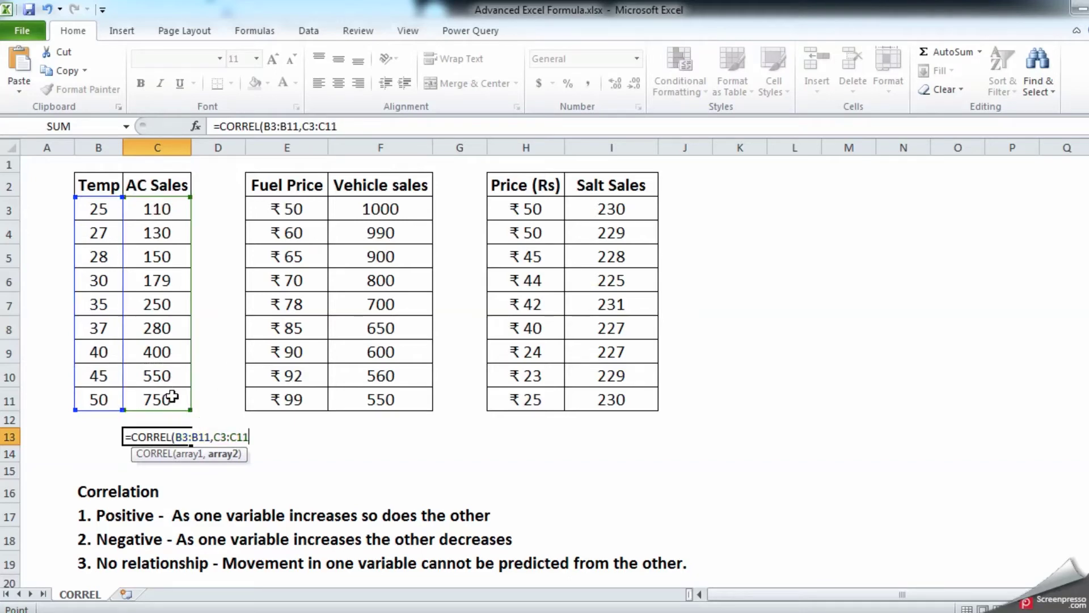
key("Return")
- Format the C13 result as a percentage with two decimals, showing 97.53%
left_click(179, 434)
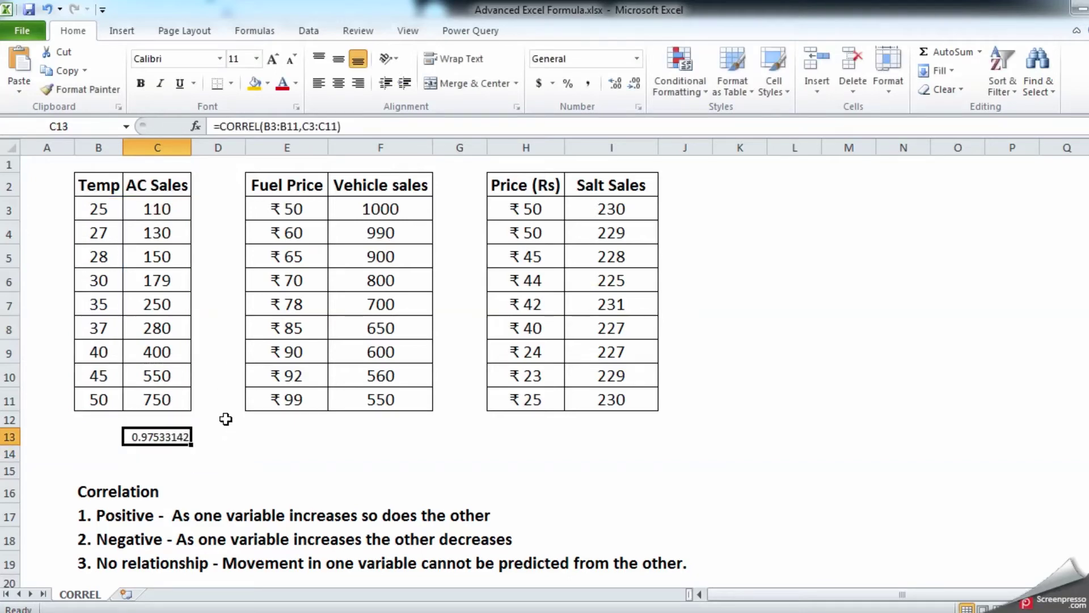
left_click(633, 88)
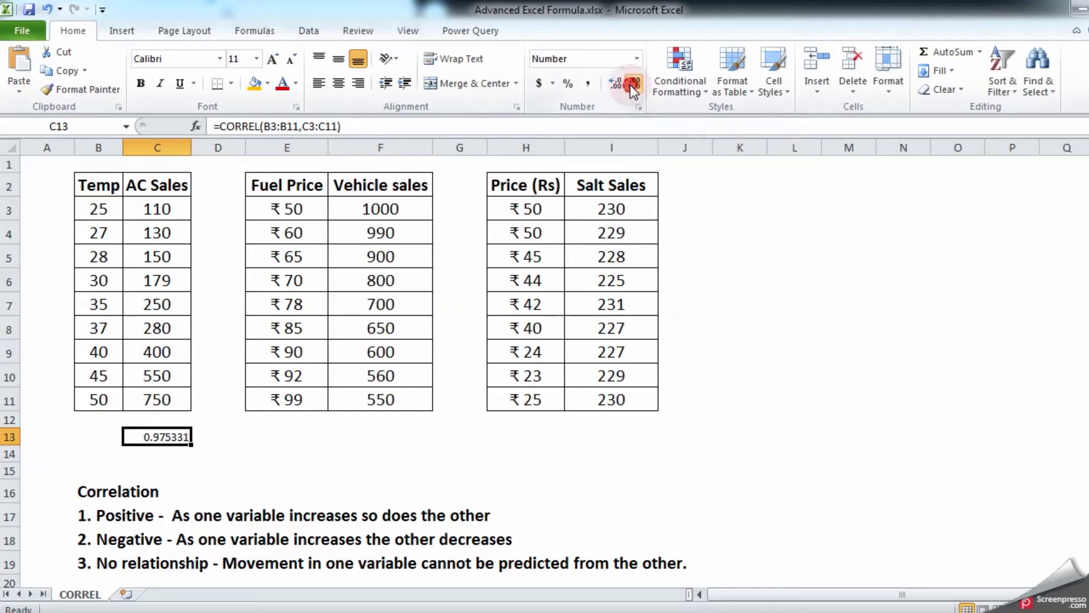
double_click(634, 88)
left_click(634, 88)
left_click(634, 88)
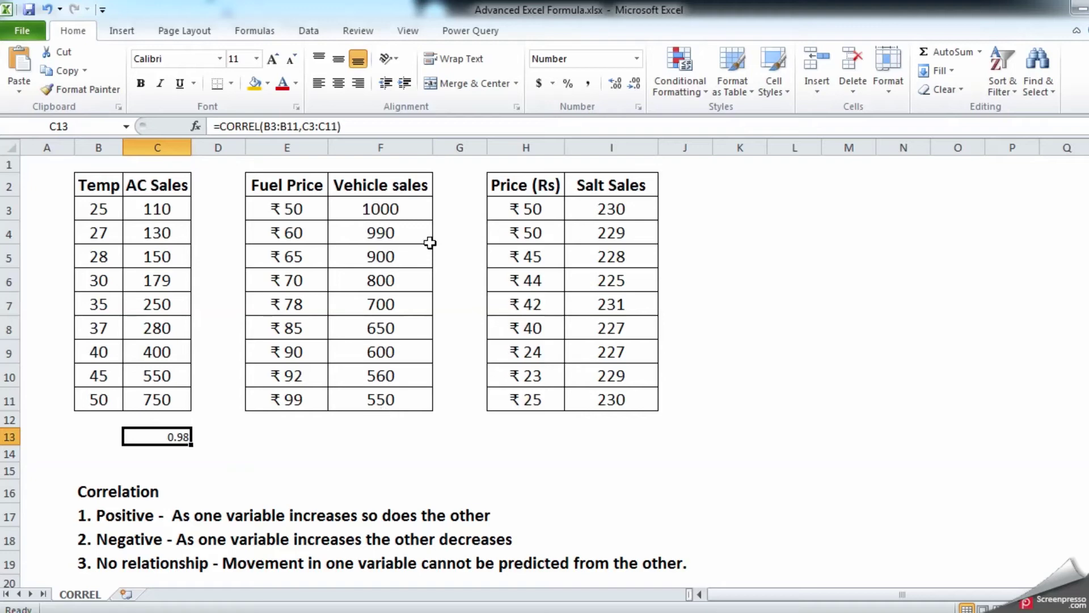
left_click(568, 85)
left_click(611, 88)
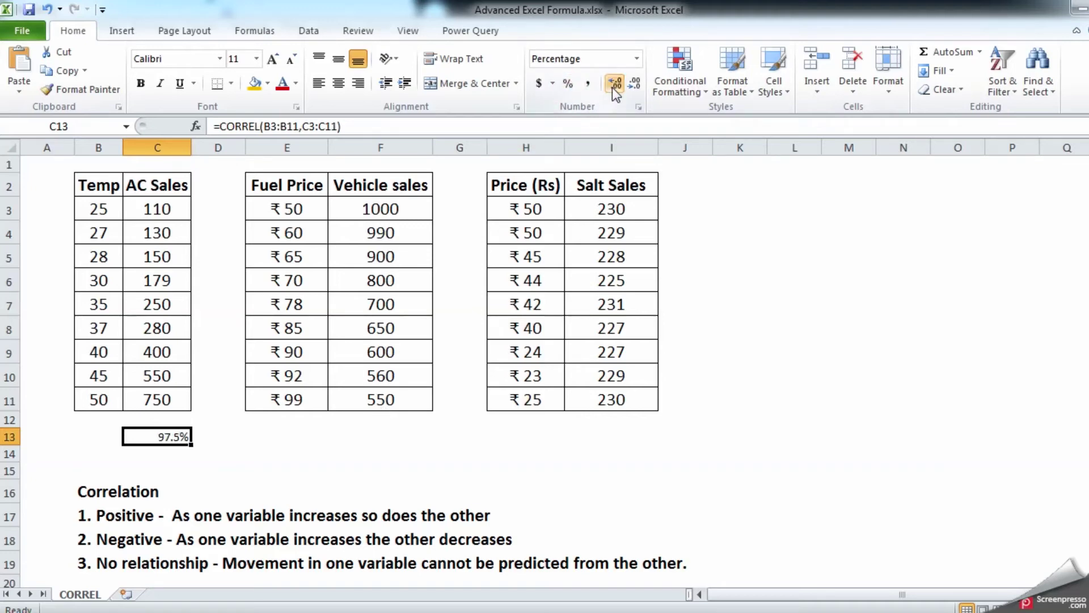
left_click(611, 87)
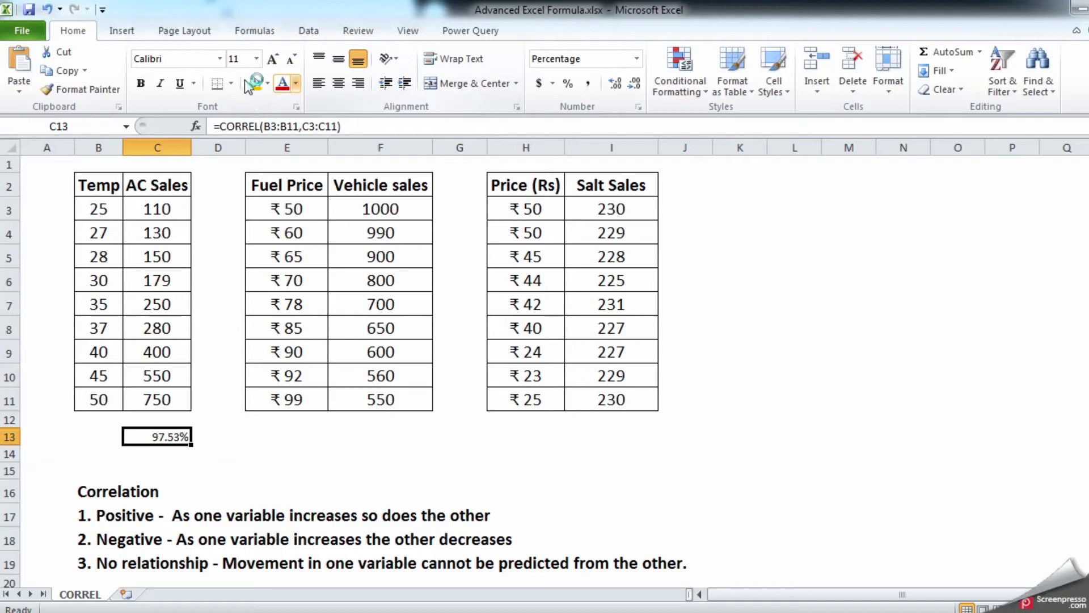
- Set the C13 result's font size to 16
left_click(256, 59)
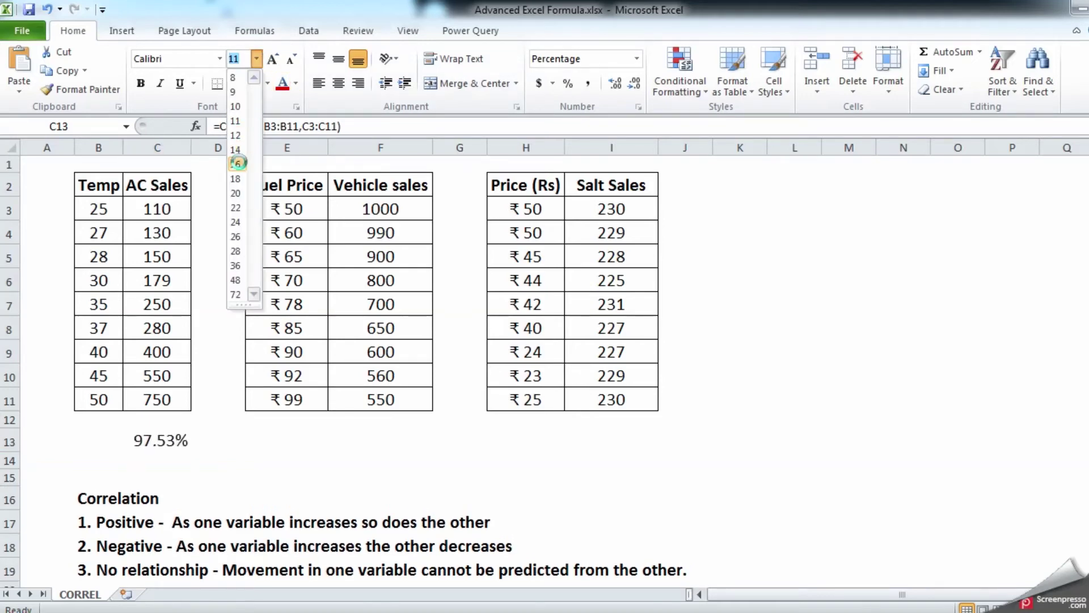
left_click(236, 165)
left_click(348, 428)
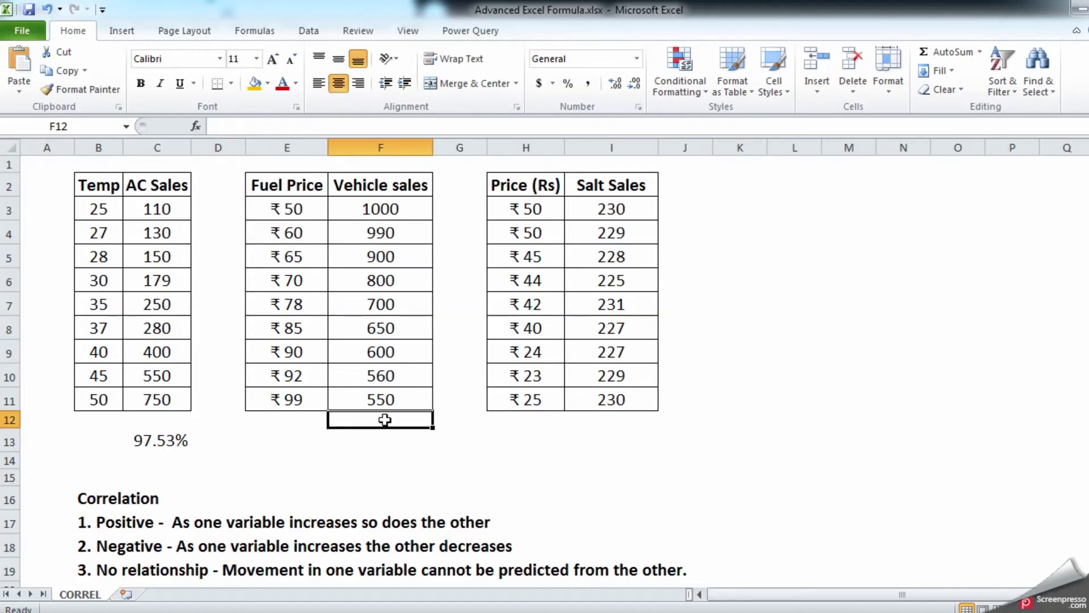
- Enter =CORREL(E3:E11,F3:F11) in F13 to correlate Fuel Price with Vehicle sales
left_click(393, 441)
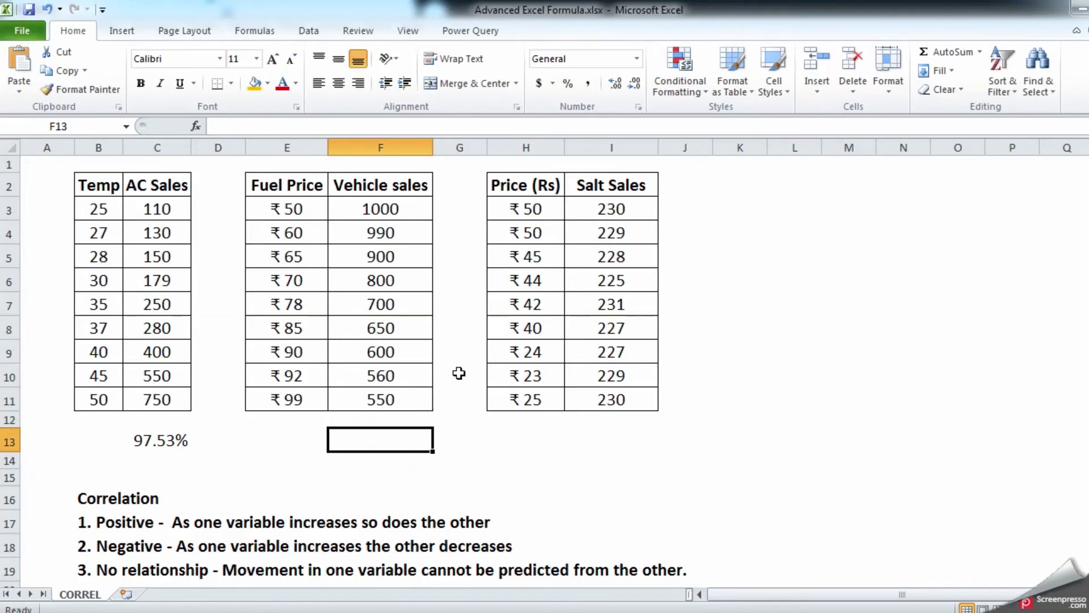
type("=CORR")
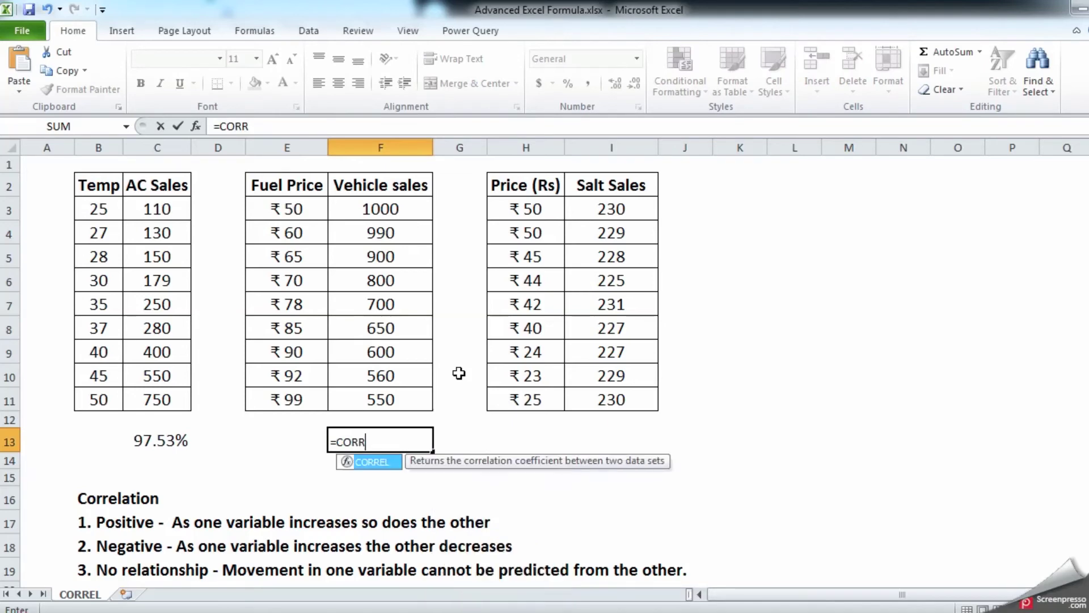
key("Tab")
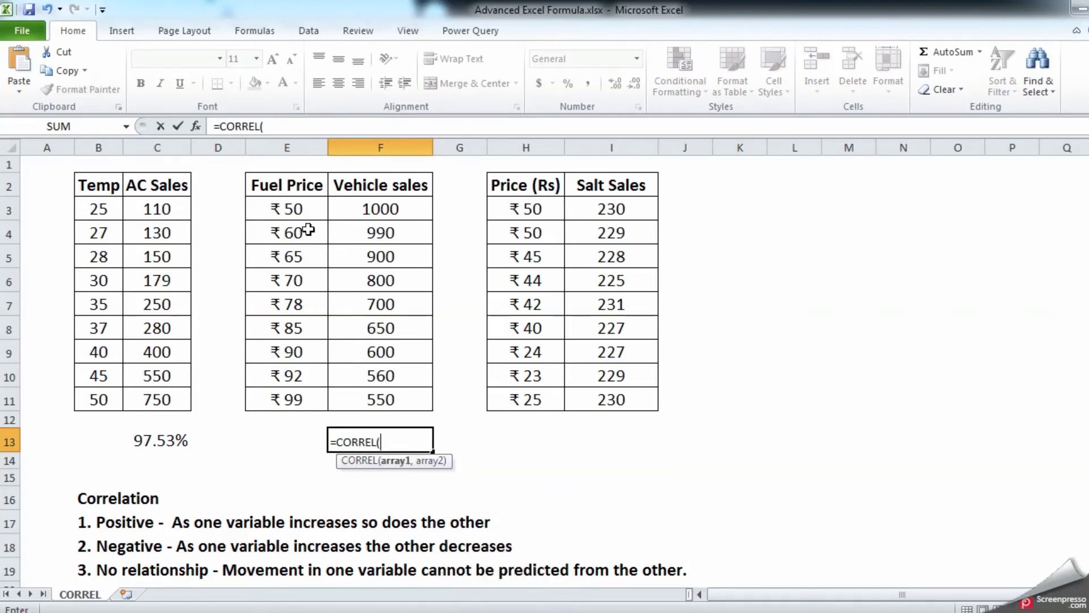
left_click_drag(286, 209, 292, 400)
type(",")
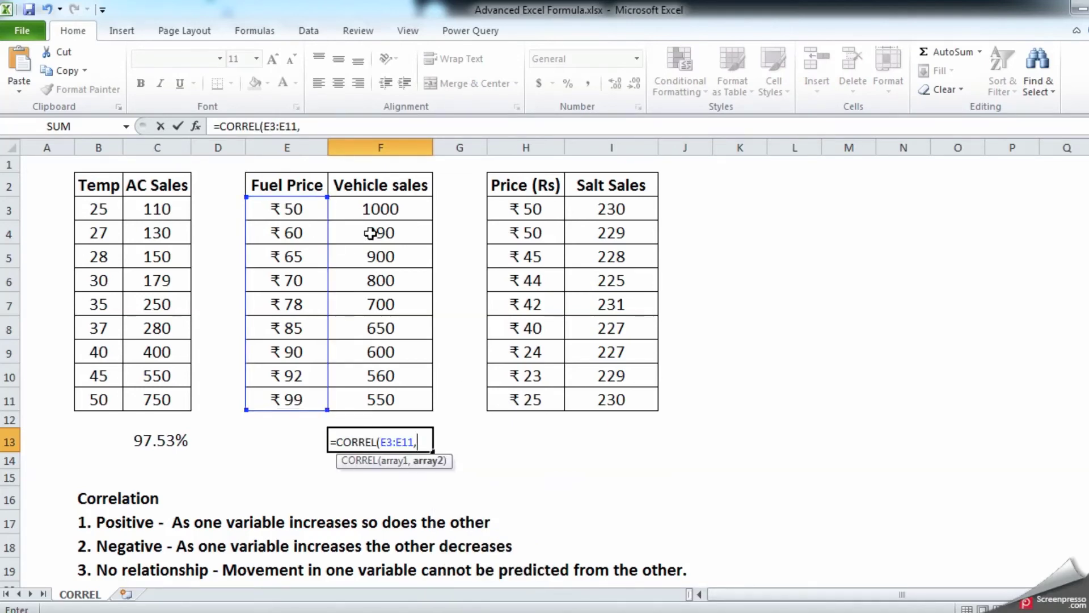
left_click_drag(379, 211, 393, 395)
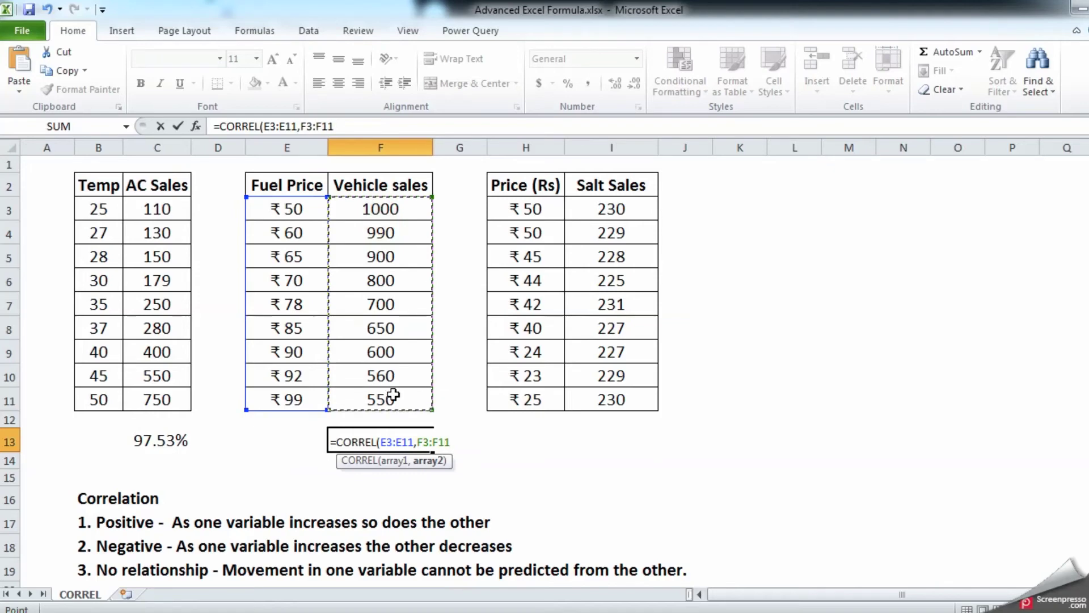
key("Return")
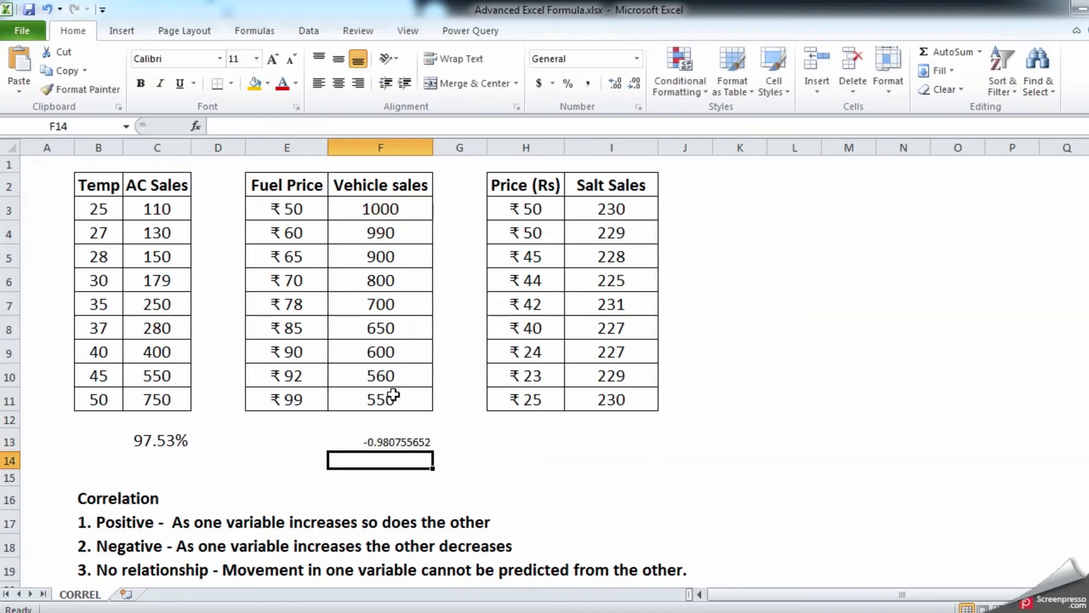
- Format F13 as a percentage with two decimals, showing -98.08%
left_click(403, 440)
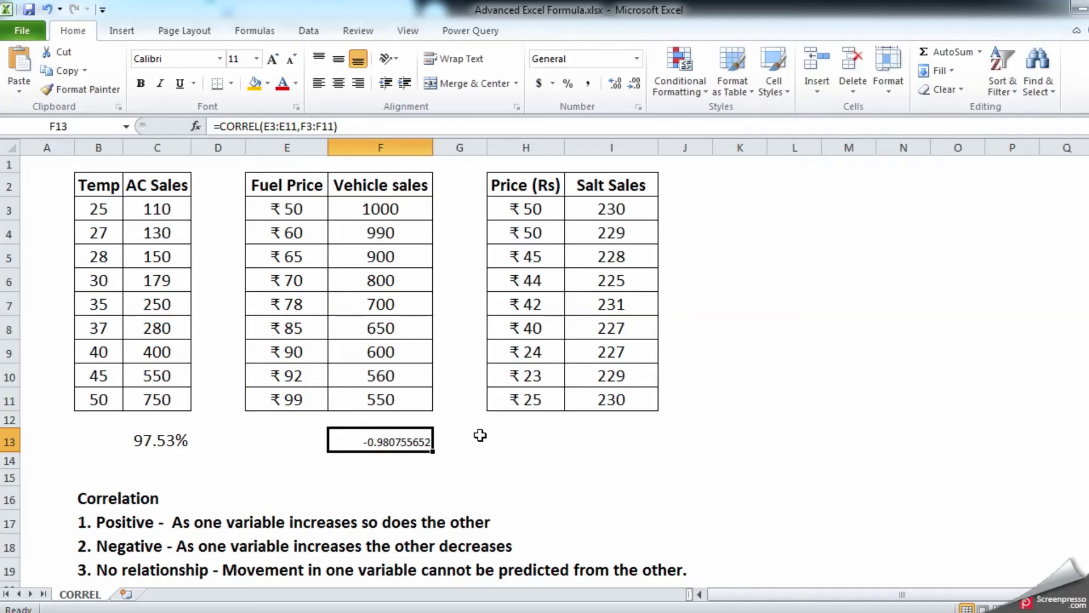
left_click(569, 83)
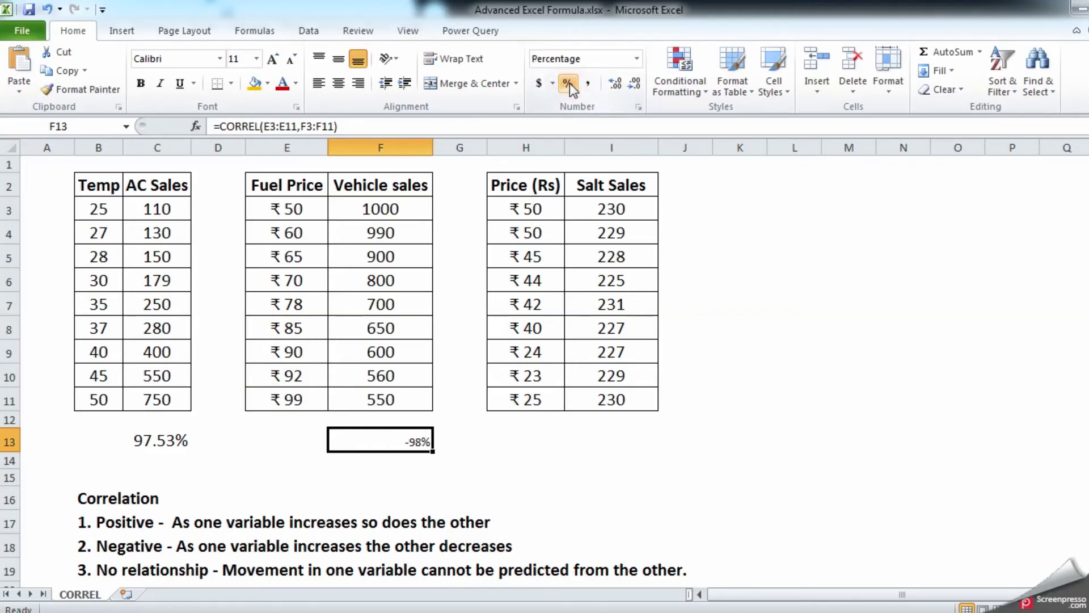
double_click(615, 84)
- Enter =CORREL(H3:H11,I3:I11) in I13 to correlate Price (Rs) with Salt Sales
left_click(610, 434)
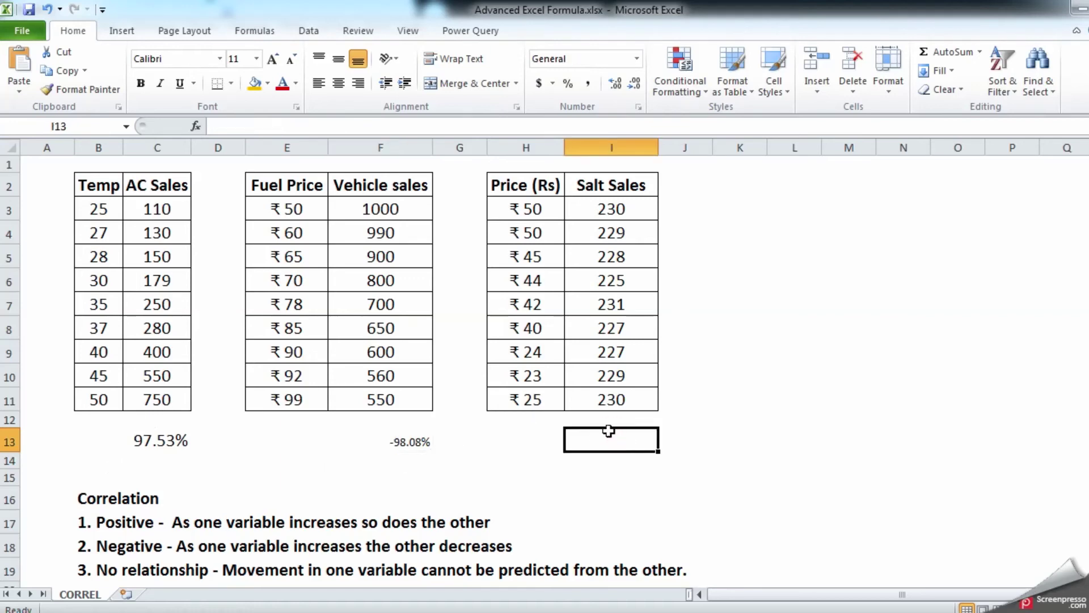
type("=CORREL(")
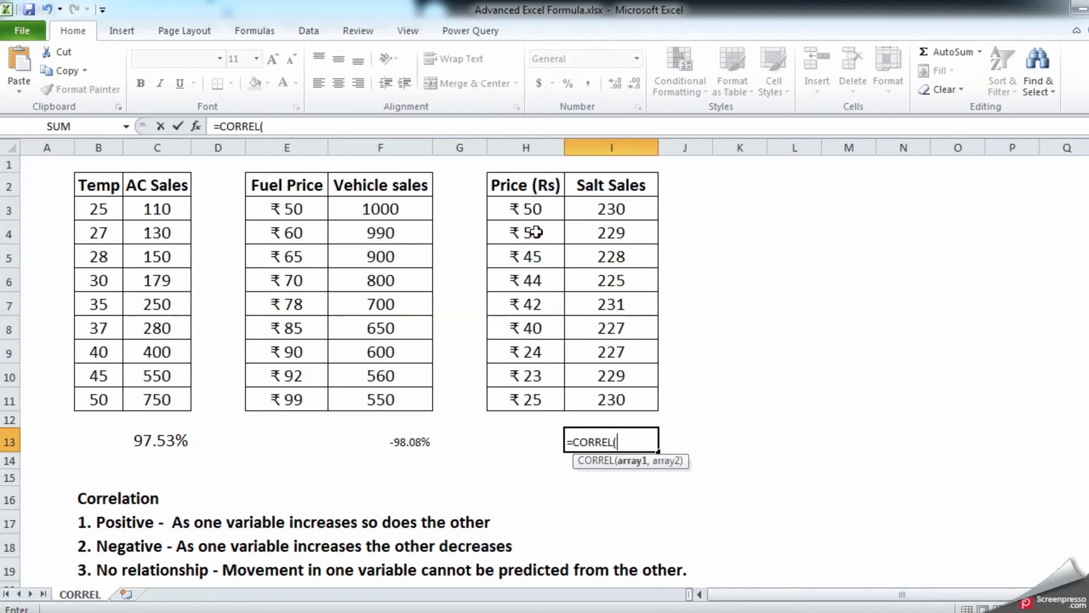
left_click_drag(534, 209, 537, 399)
type(",")
left_click_drag(610, 209, 610, 400)
key("Return")
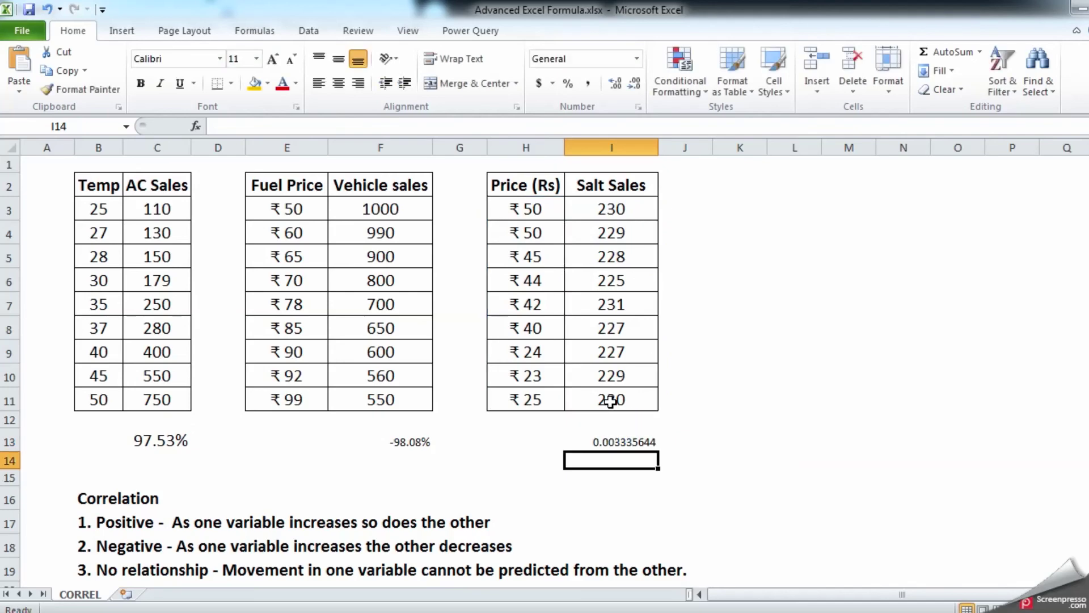
- Format I13 as a percentage with three decimals, showing 0.334%
left_click(629, 441)
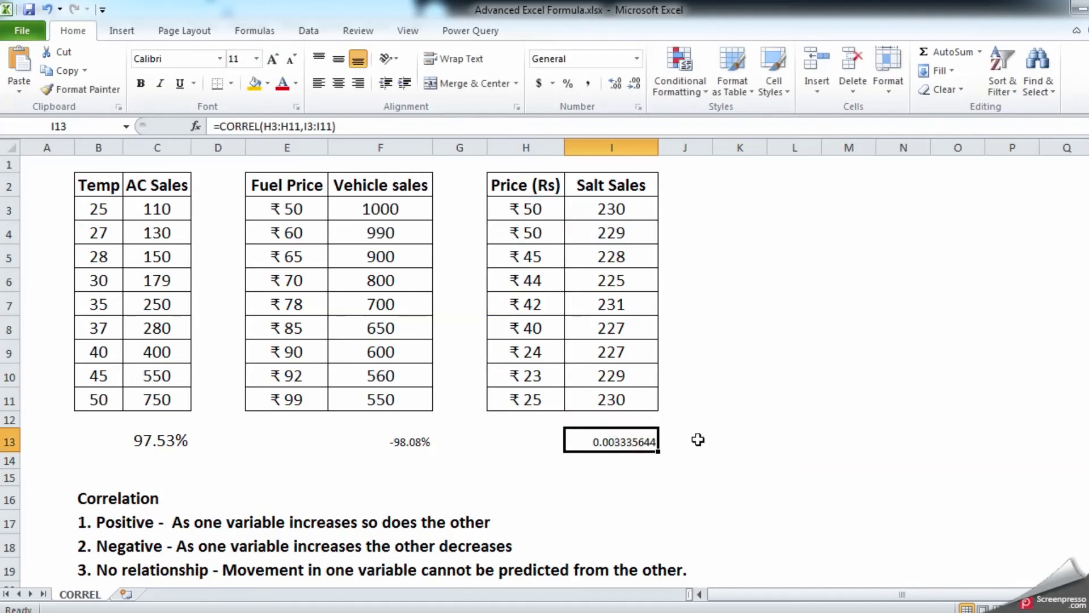
left_click(569, 87)
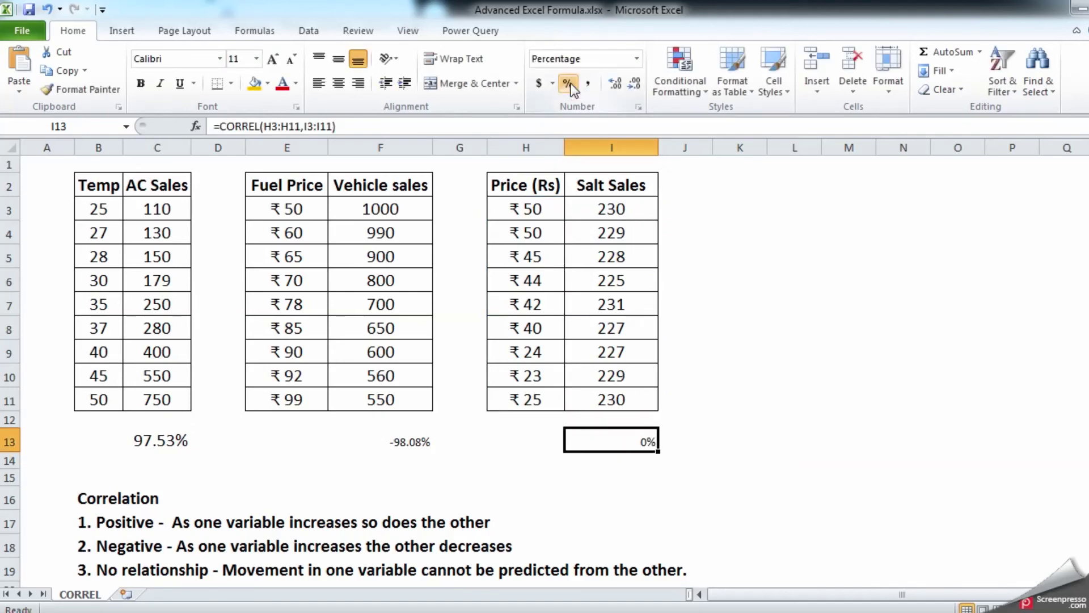
double_click(614, 85)
left_click(615, 86)
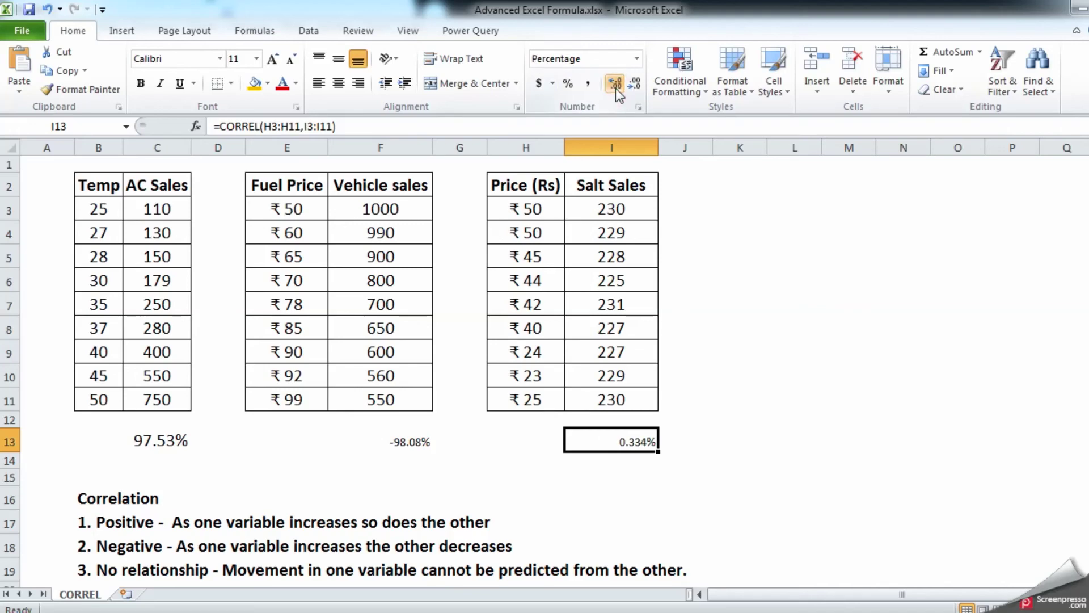